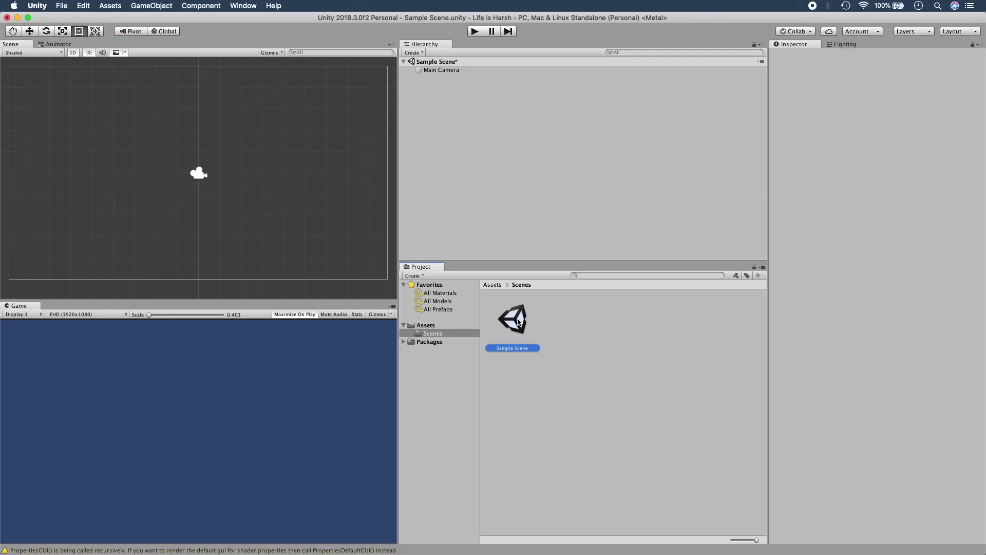
Start renaming the SampleScene asset in the project's Scenes folder
key(Return)
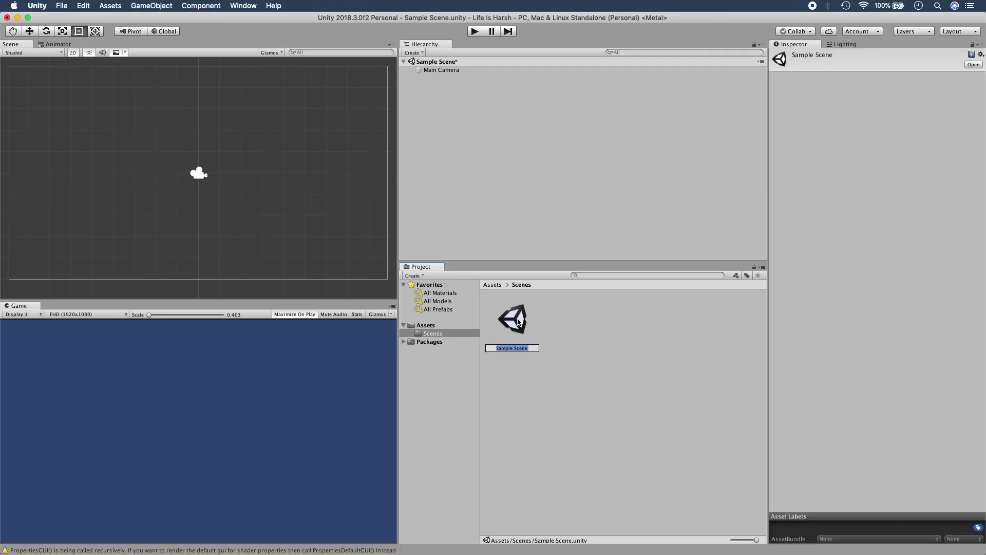
Name the scene LifeIsHarsh and add a Directional Light with position and rotation reset to zero
text(LifeIsHarsh)
key(Return)
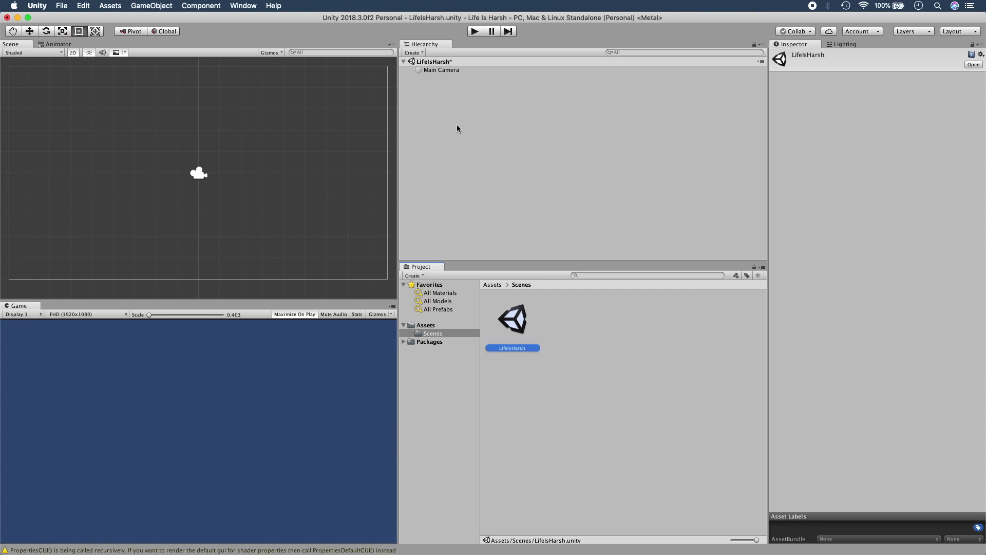
click(465, 100)
right_click(465, 100)
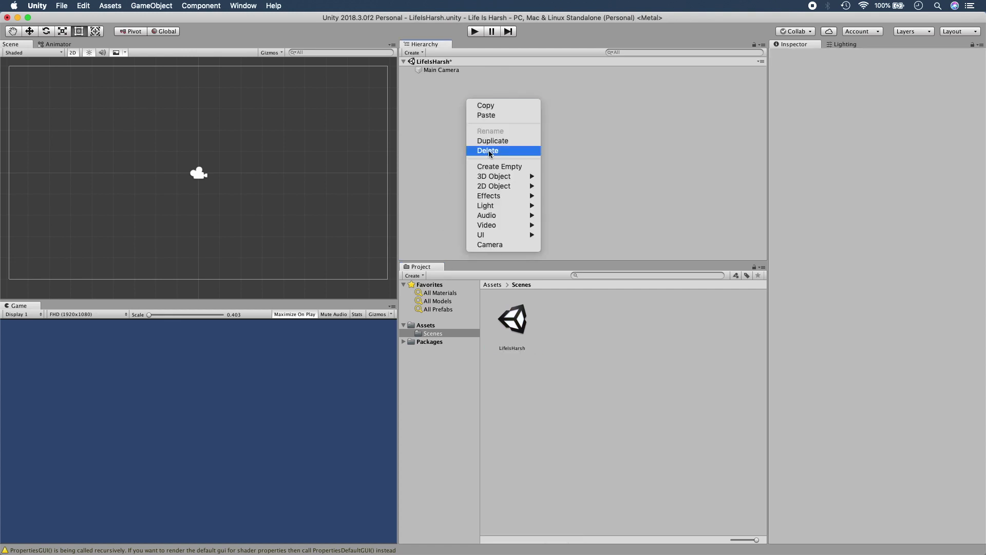
mouse_move(494, 208)
click(578, 205)
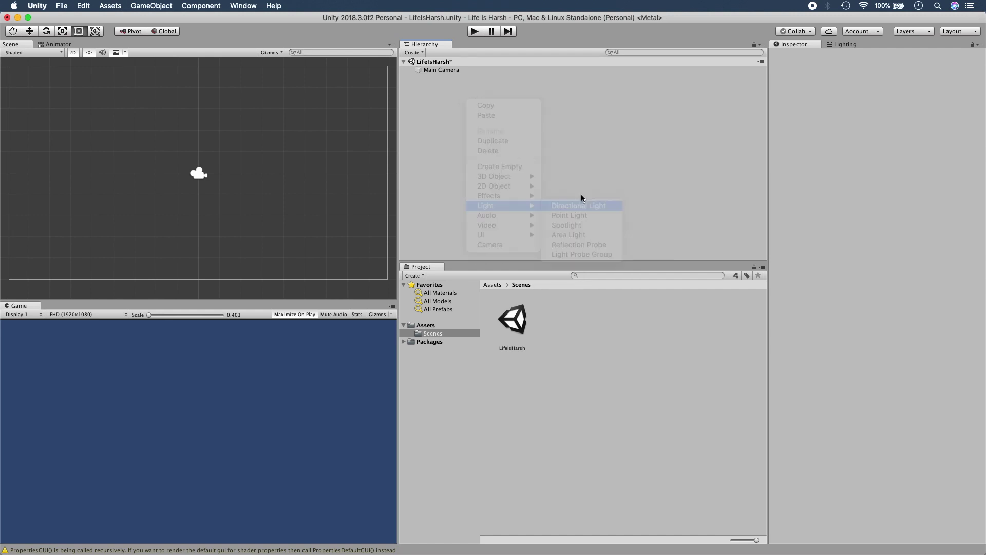
click(982, 77)
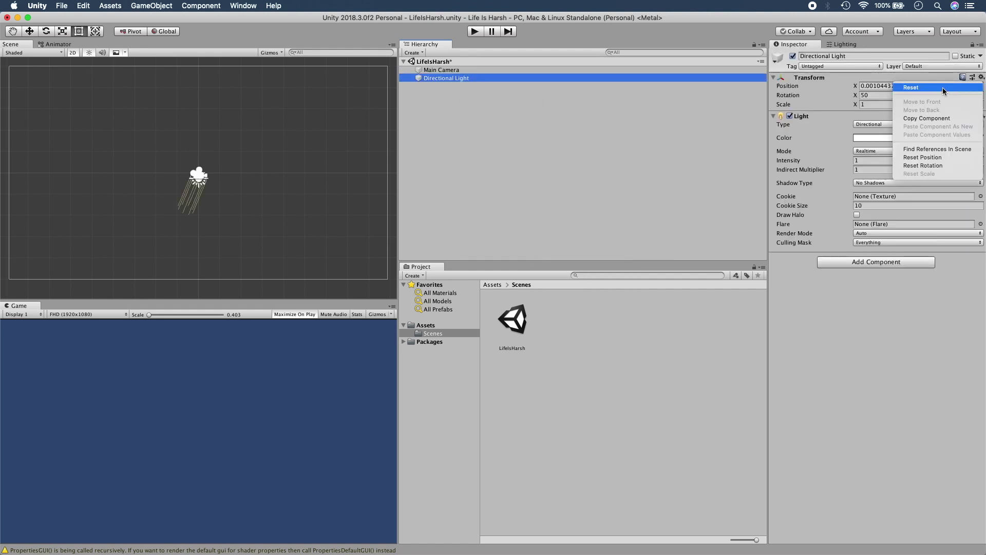
click(917, 86)
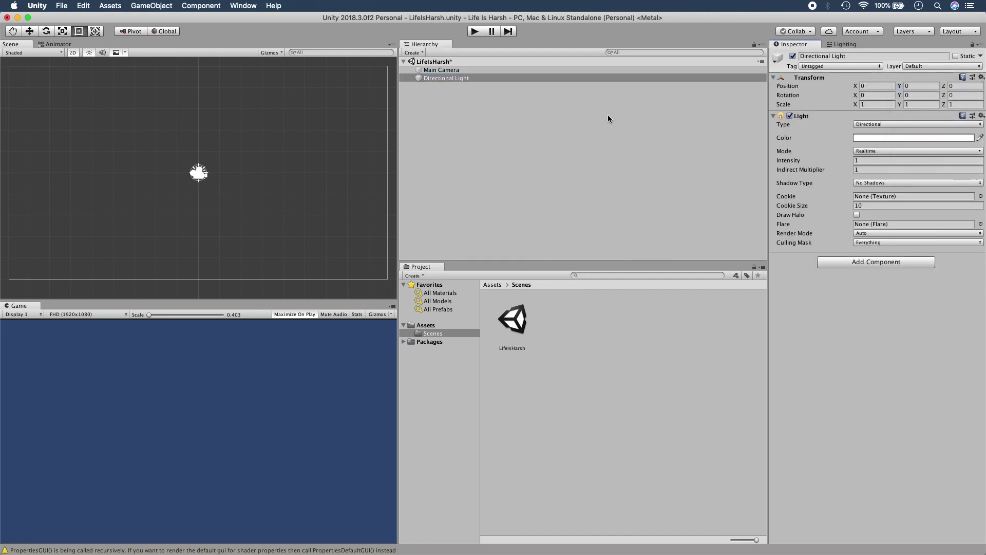
click(444, 325)
Create a new folder named Assets in the project
right_click(562, 322)
mouse_move(566, 321)
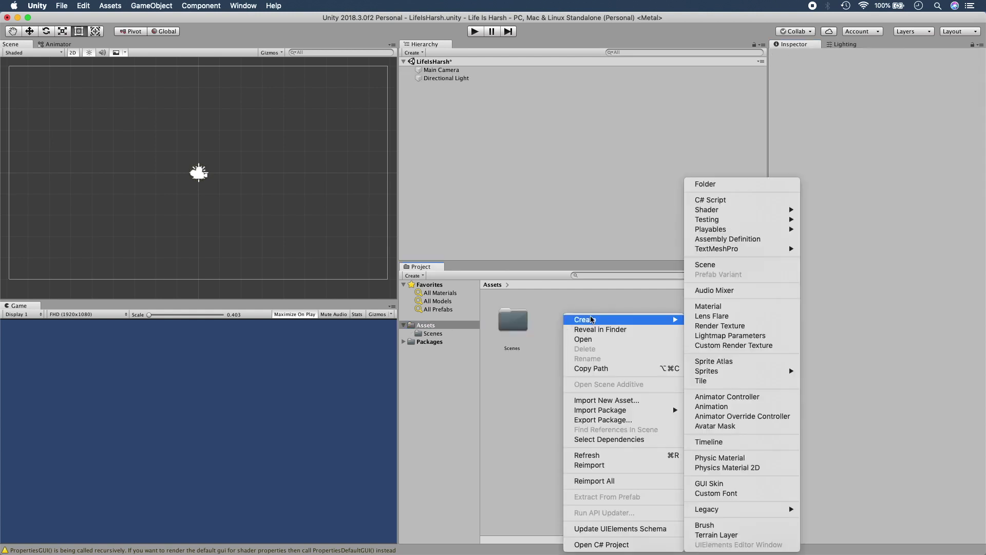
click(733, 184)
text(Assets)
key(Return)
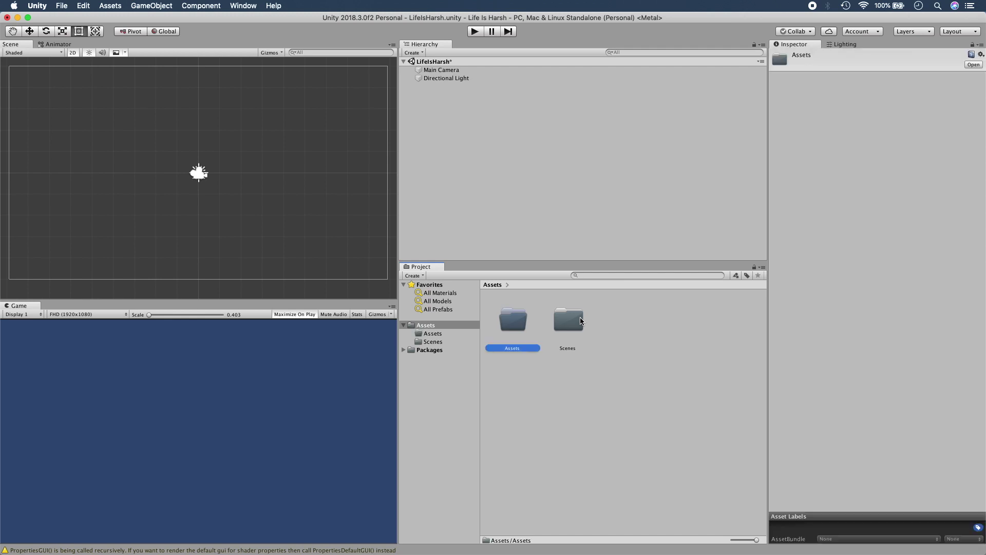
Inside the Assets folder, create a subfolder named Planet
double_click(520, 319)
right_click(521, 321)
mouse_move(548, 319)
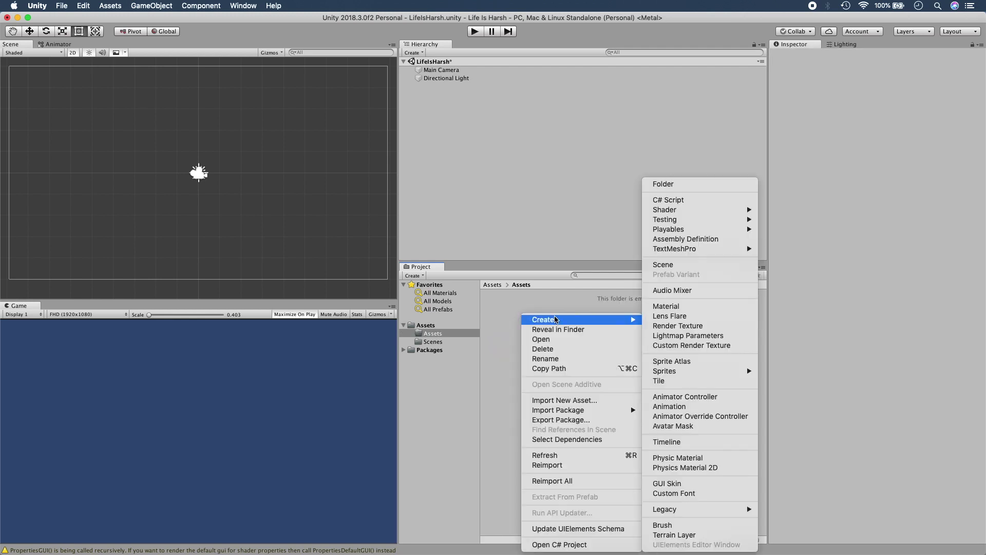
click(683, 185)
text(Planet)
key(Return)
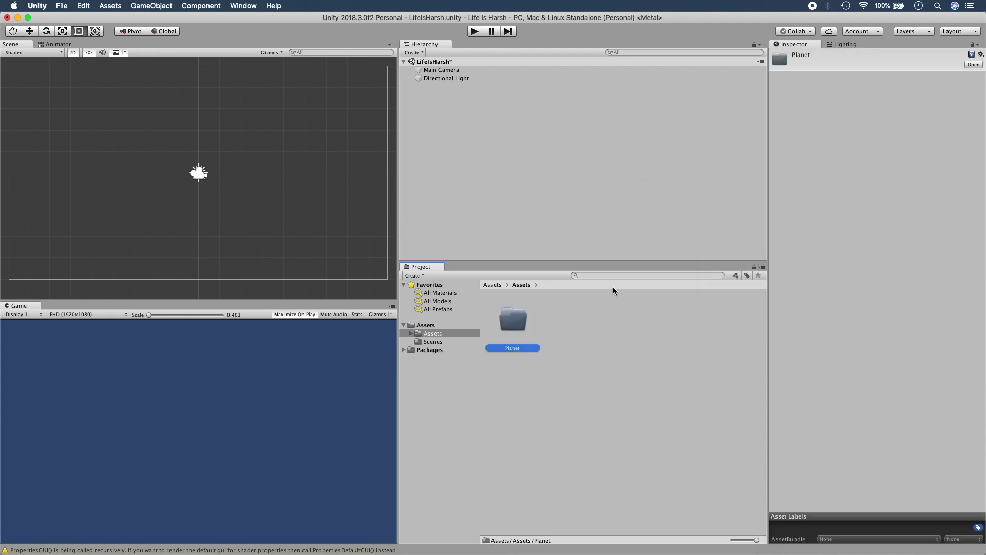
Add a new Circle sprite asset inside the Planet folder
double_click(512, 321)
right_click(511, 319)
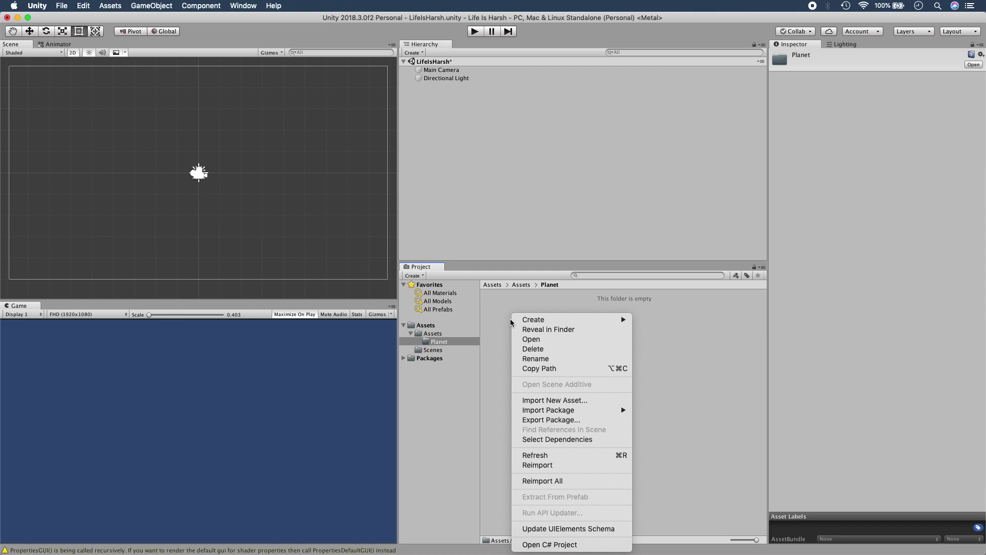
mouse_move(541, 322)
mouse_move(681, 371)
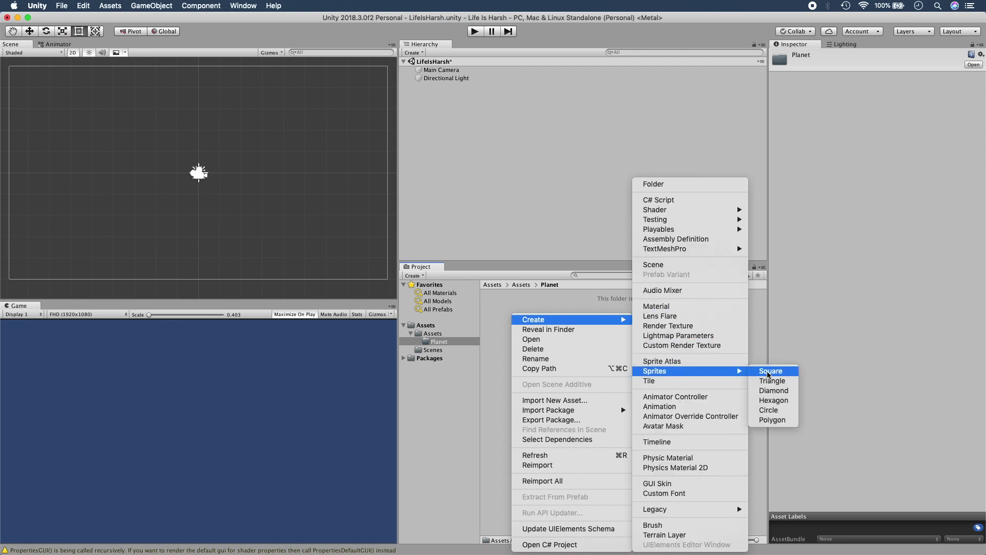
click(769, 409)
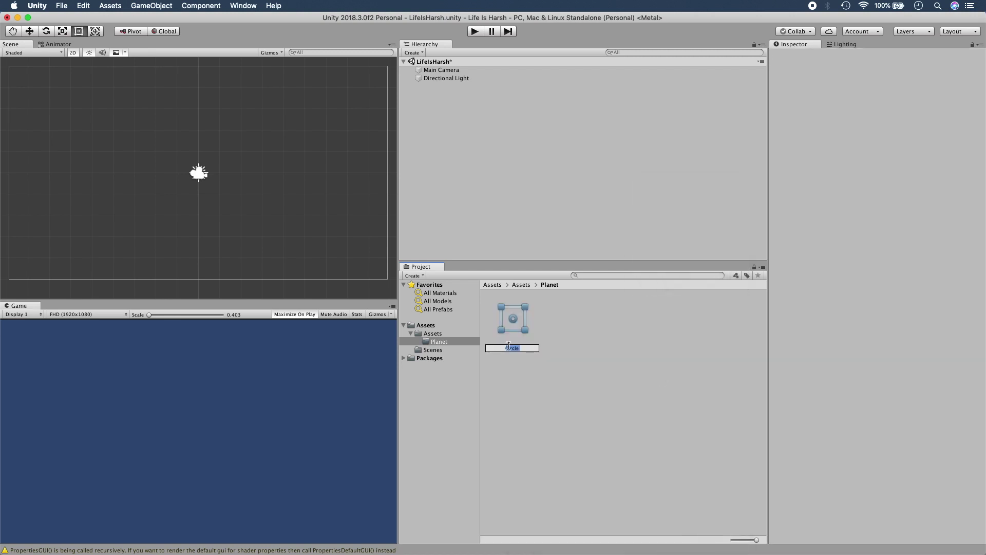
click(563, 326)
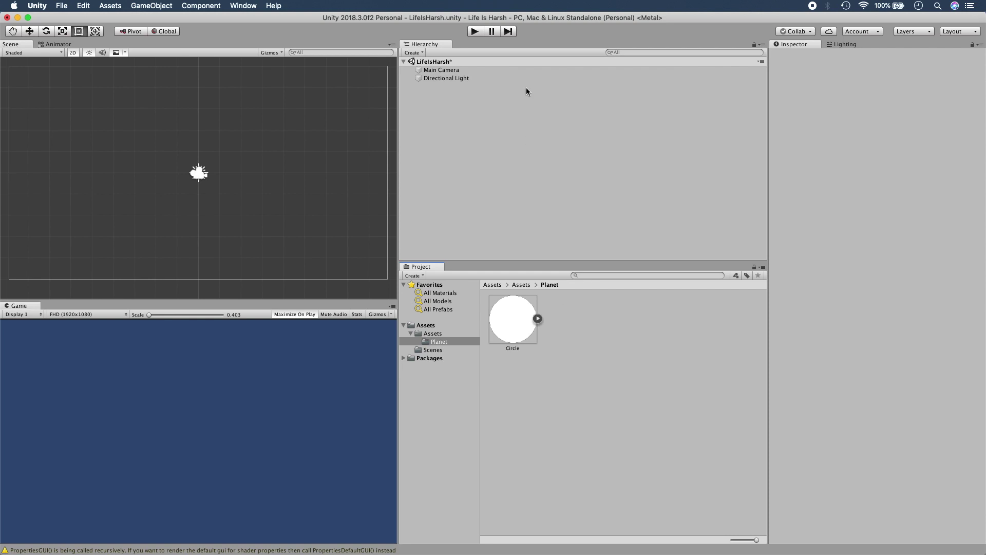
right_click(483, 108)
Add a 2D sprite object named Planet with its transform reset to the origin
mouse_move(507, 215)
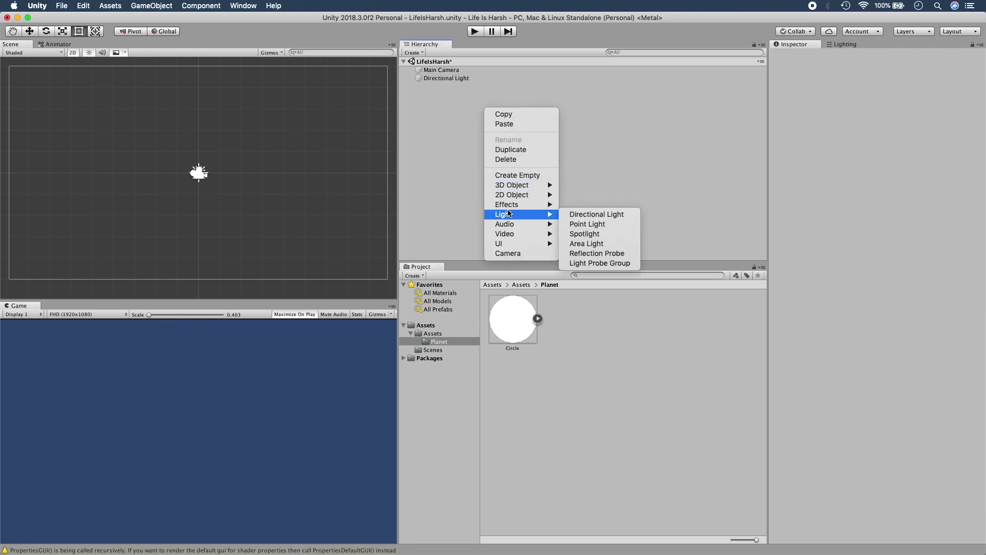
mouse_move(518, 198)
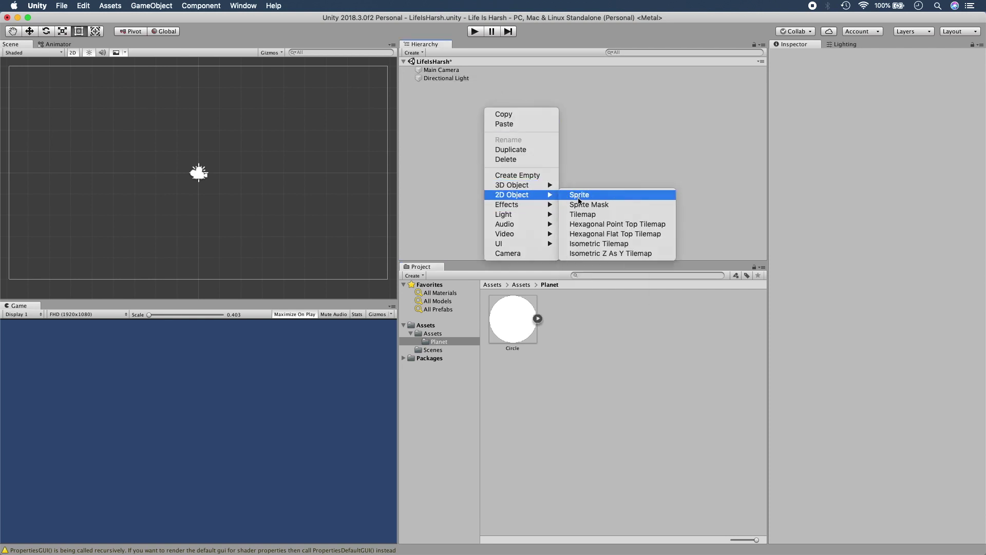
click(579, 196)
text(Planet)
key(Return)
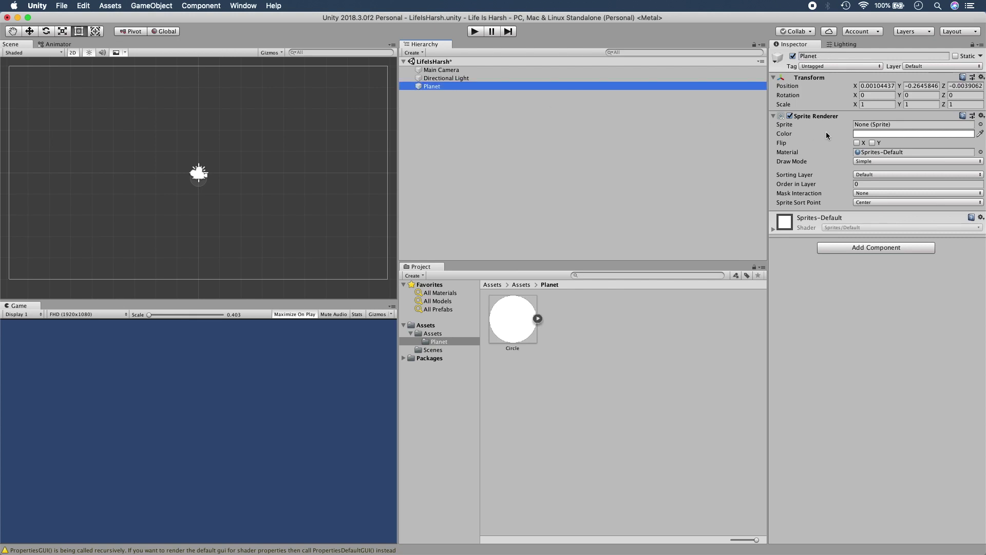
click(982, 76)
click(956, 87)
Assign the Circle sprite to Planet and set its X and Y scale to 4.5
drag(522, 315, 886, 122)
click(880, 104)
text(4.5)
key(Tab)
text(4.5)
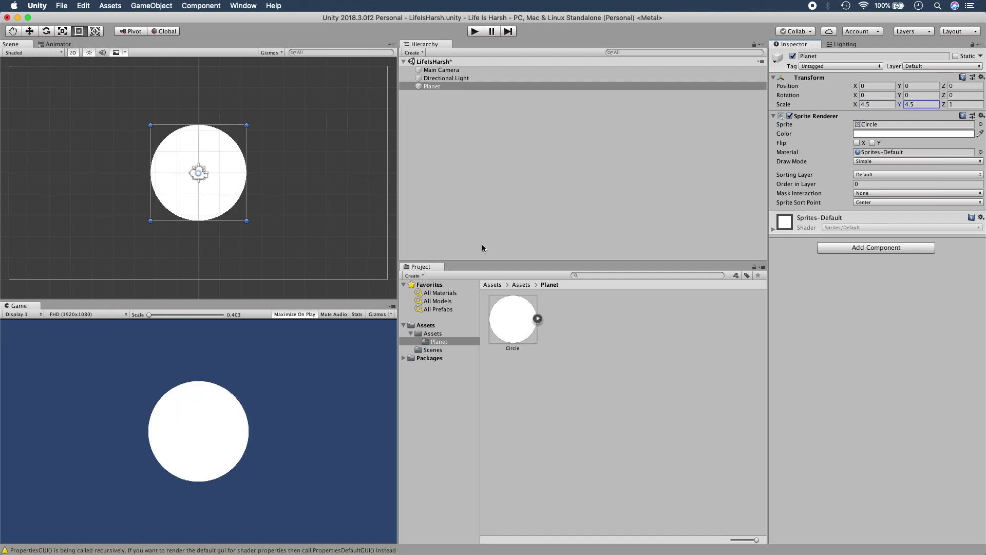
Create a Materials folder inside the Planet folder
click(570, 322)
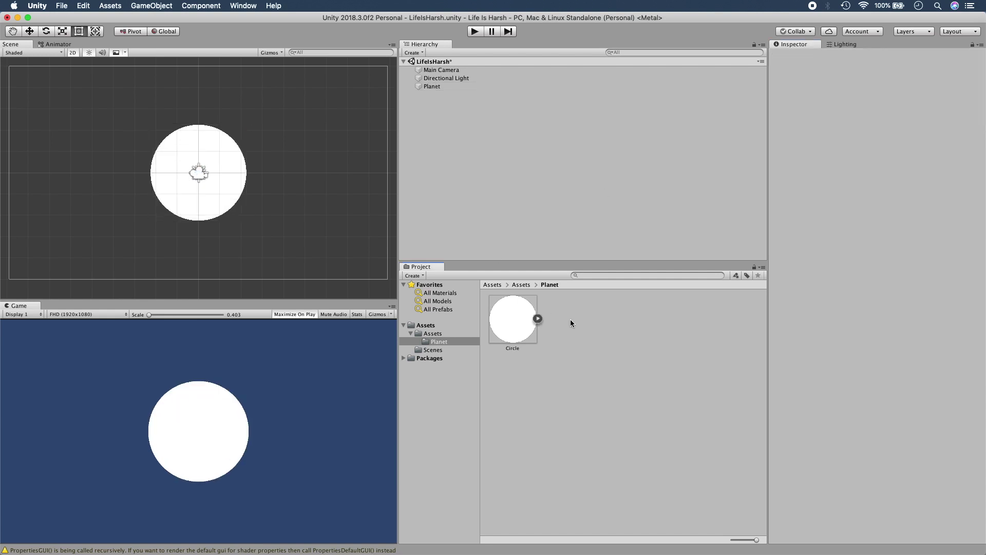
right_click(571, 323)
mouse_move(595, 322)
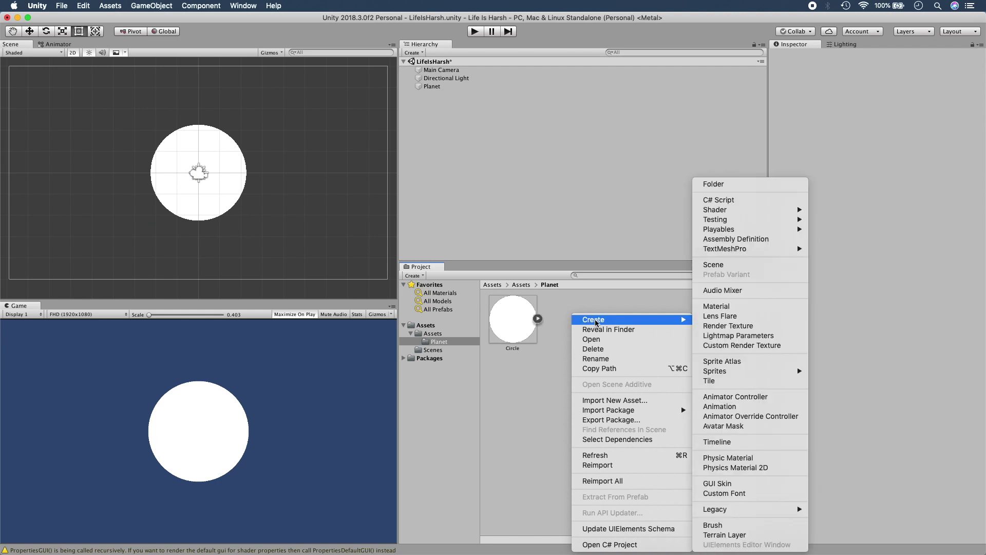
click(731, 183)
text(Materials)
key(Return)
Create a material named Planet in Materials and drag it onto the circle in the scene
double_click(568, 320)
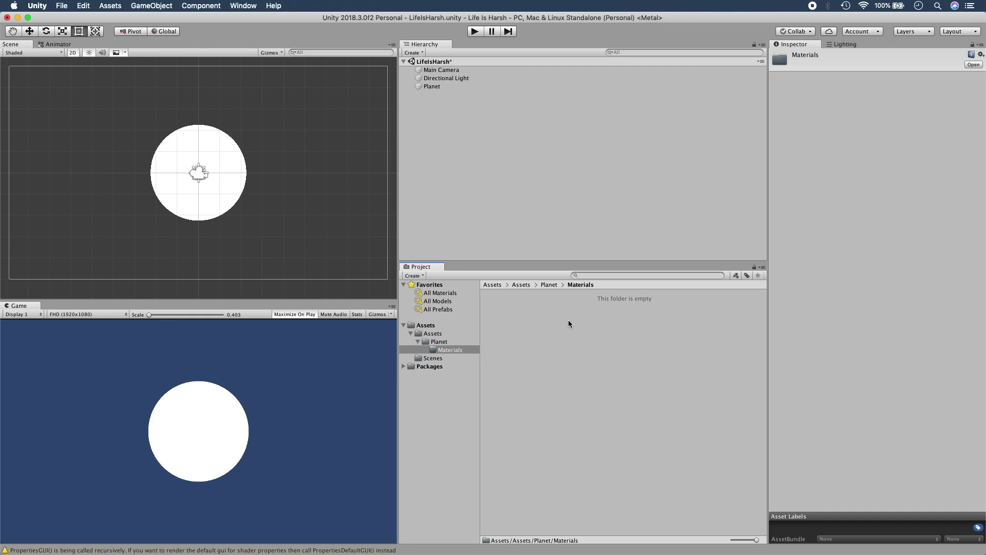
right_click(520, 316)
mouse_move(555, 322)
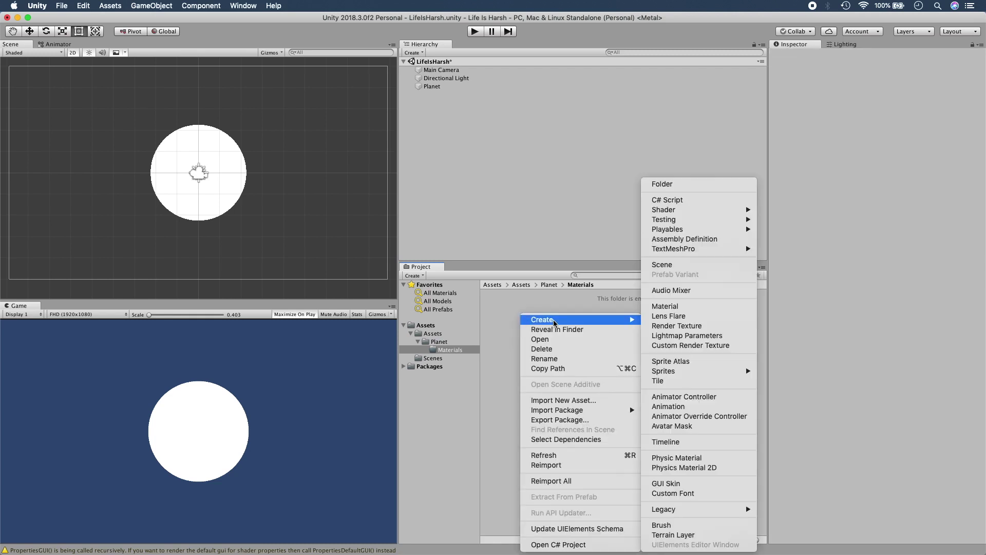
click(663, 307)
text(Planet)
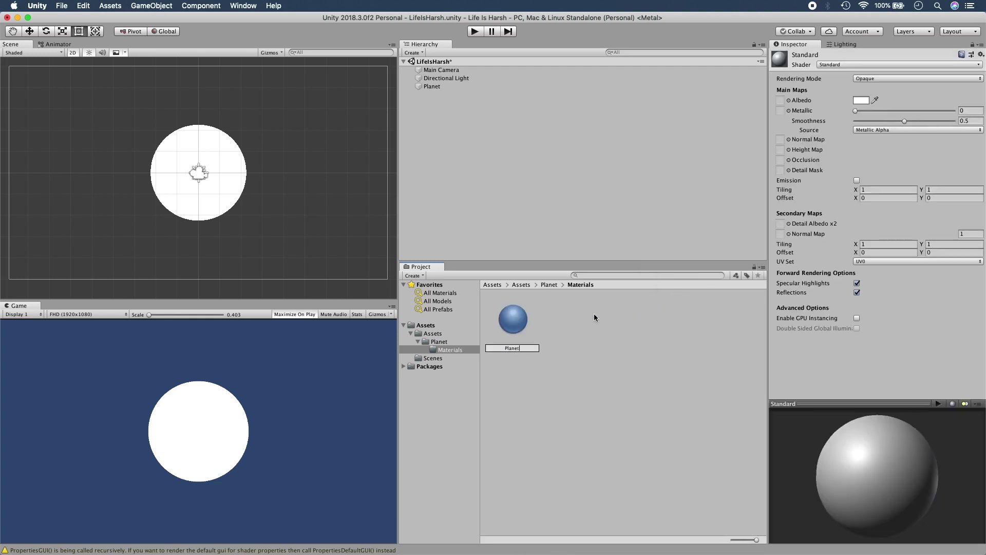
key(Return)
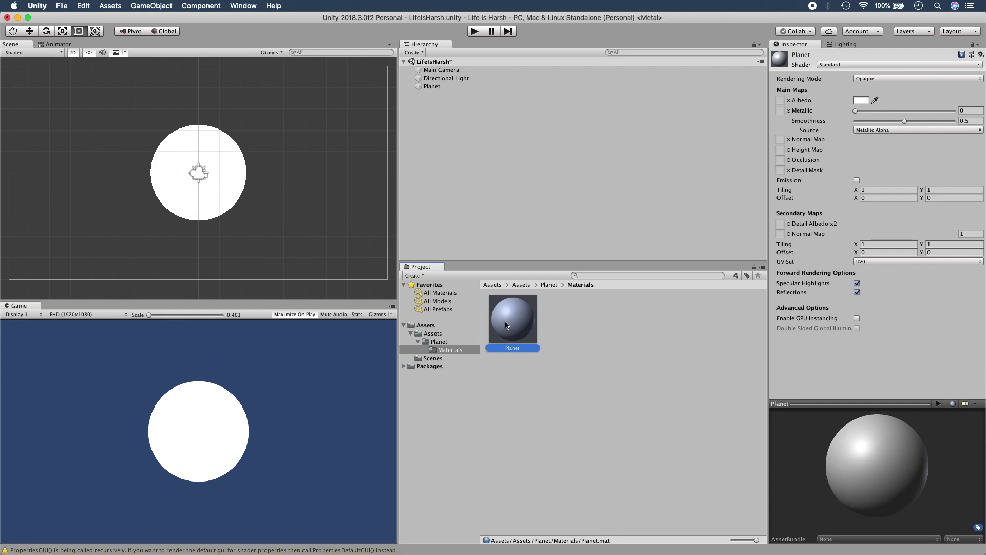
drag(508, 324, 229, 182)
Set the Planet material's albedo colour to grey 5C5C5C
click(861, 100)
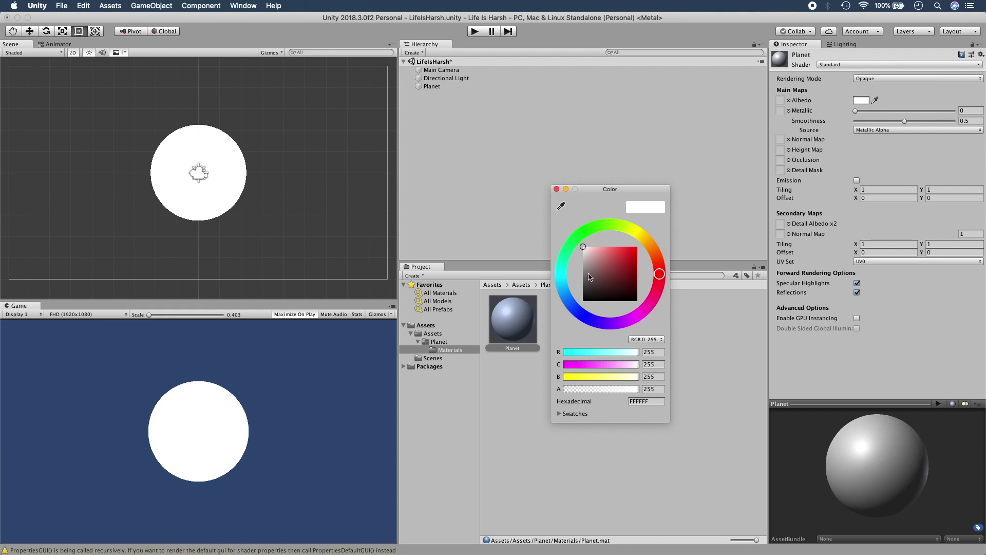
drag(585, 261, 576, 283)
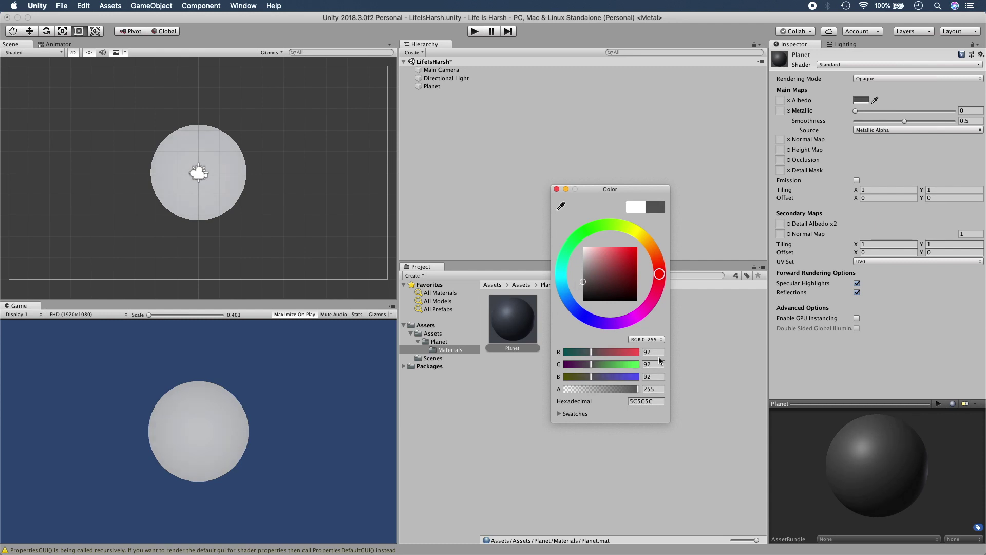
click(556, 189)
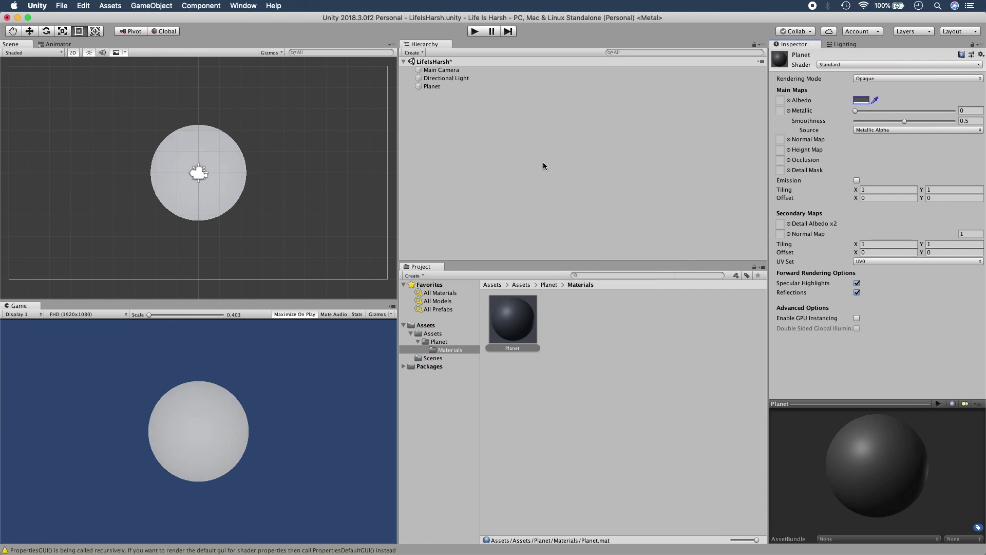
click(490, 89)
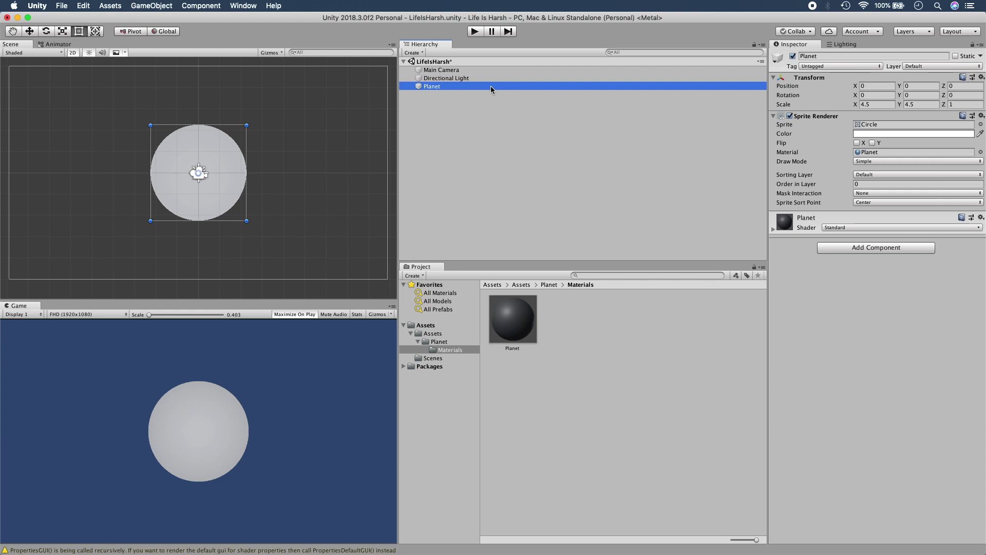
Set Planet's order in layer to 10 and duplicate it as Planet (Outer) above it
click(863, 184)
text(10)
click(542, 87)
key(super+d)
drag(489, 95, 476, 82)
click(480, 85)
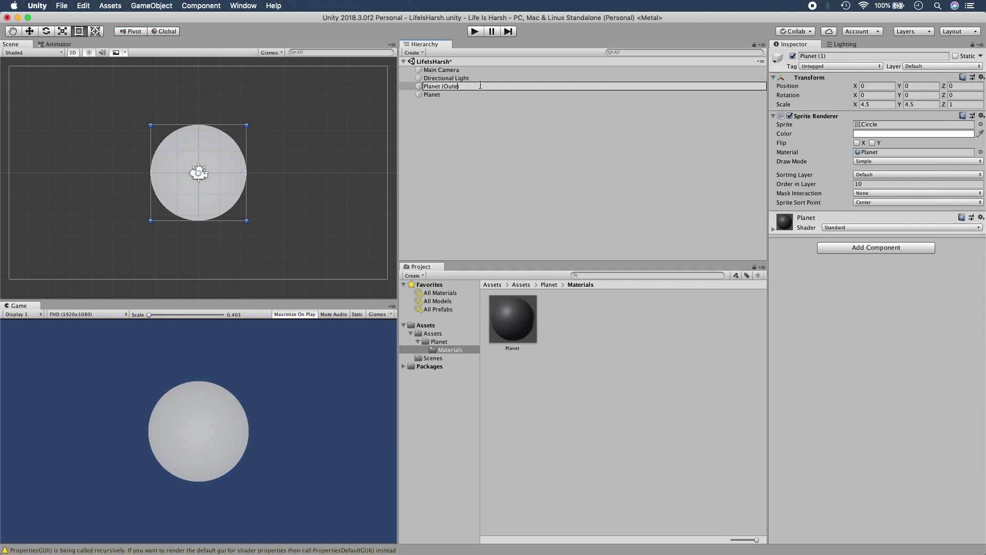
key(Return)
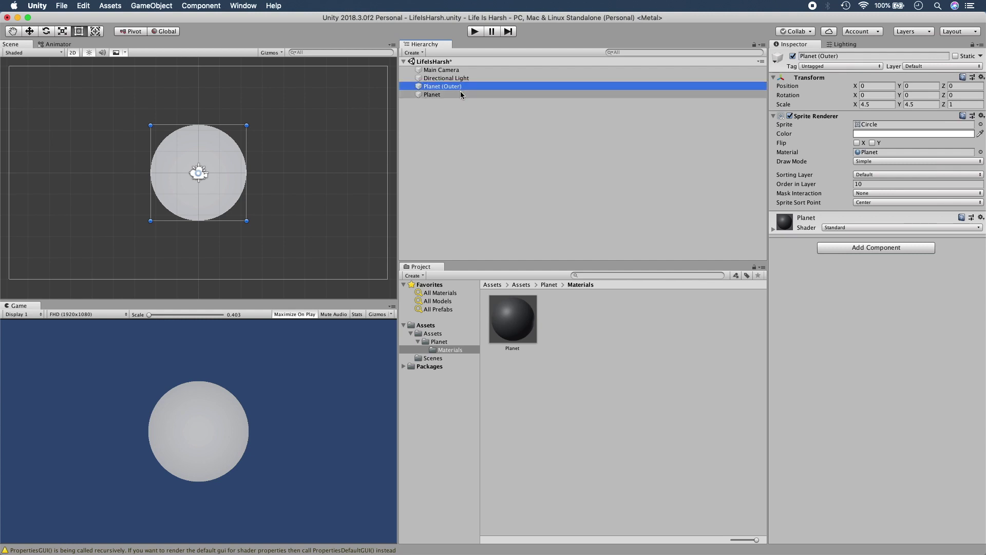
Give Planet (Outer) order in layer 9 and duplicate the Planet circle
click(870, 184)
text(9)
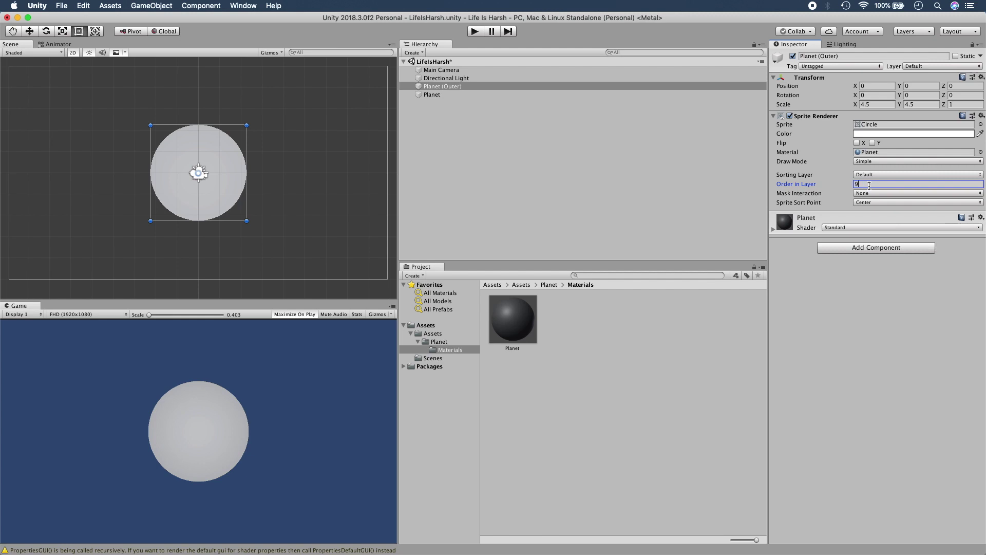
click(540, 95)
key(super+d)
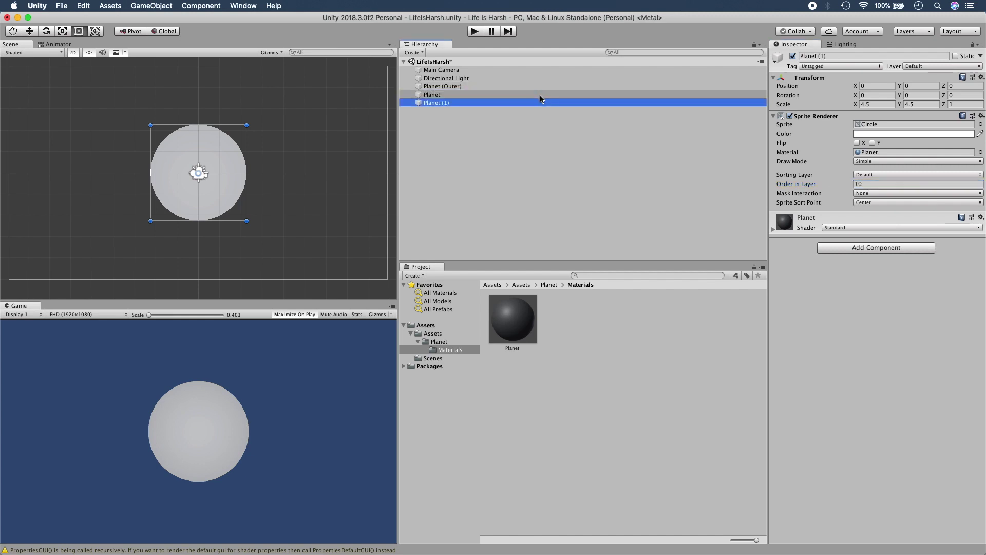
Rename the new copy Planet (1) to Planet (Inner)
key(Return)
key(BackSpace)
key(BackSpace)
text(Inner))
key(Return)
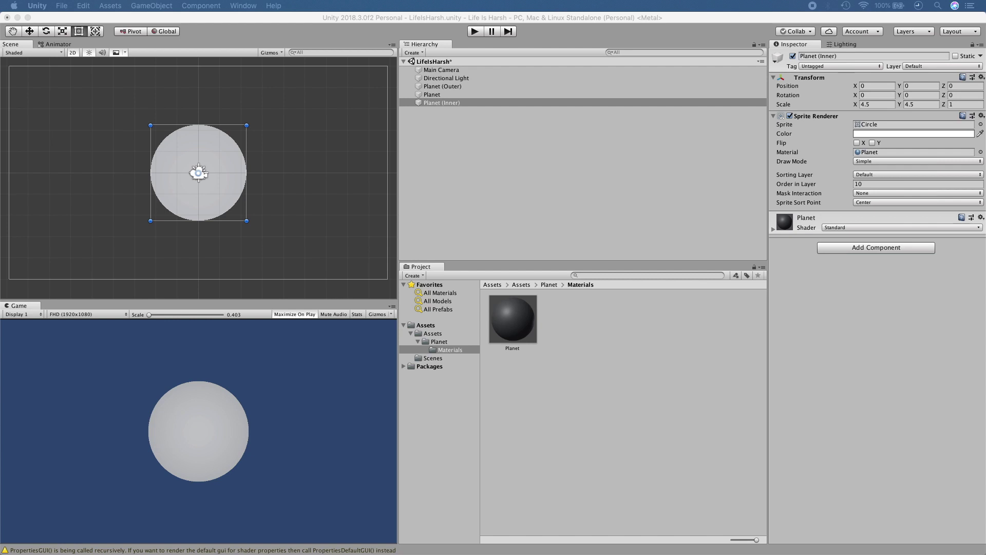
Select Planet (Outer) and enter 5 as its X scale
click(562, 146)
click(486, 102)
click(887, 105)
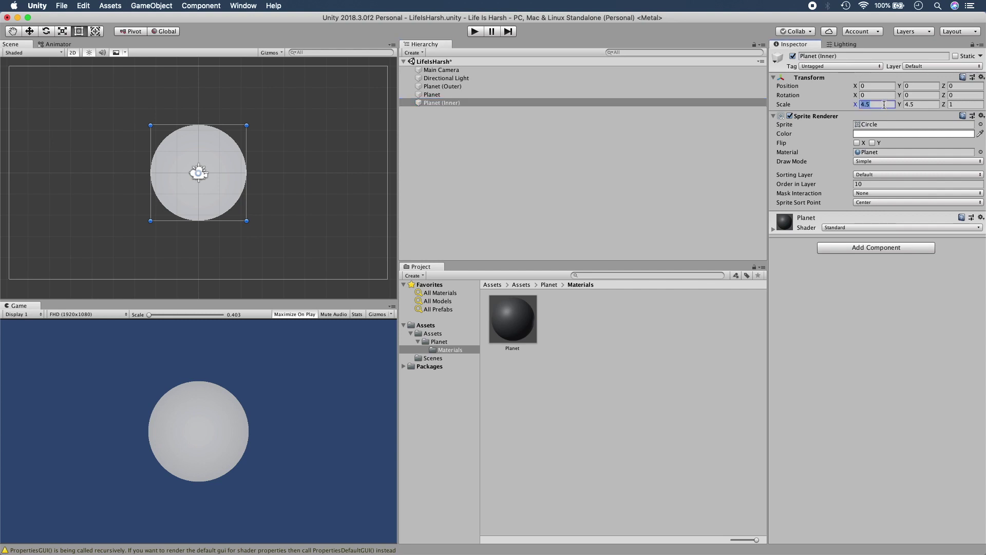
click(481, 86)
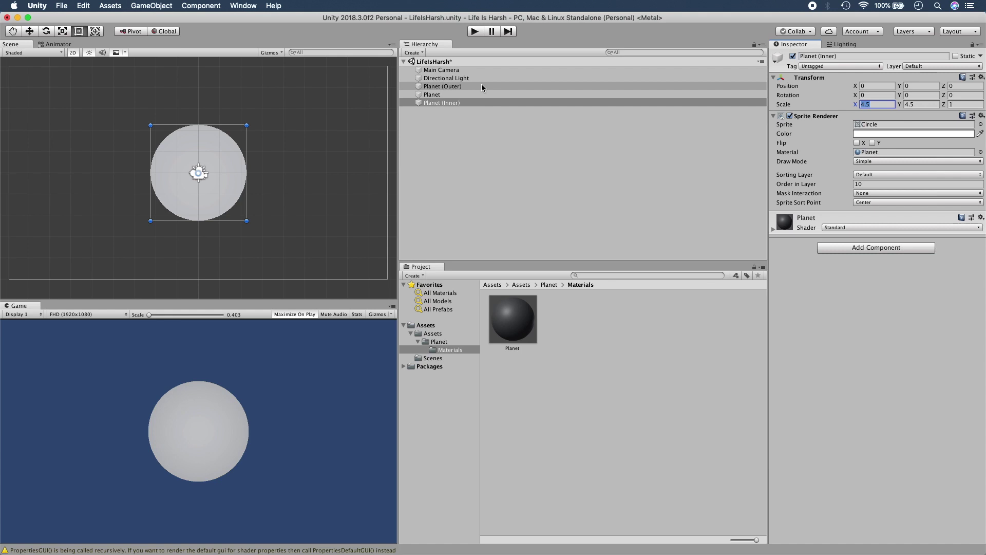
click(925, 104)
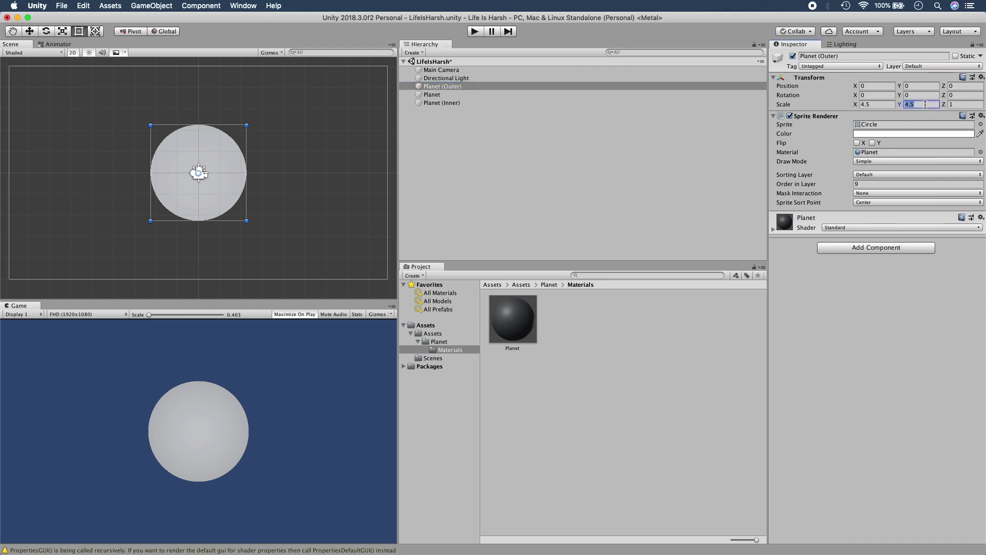
click(889, 105)
text(5)
key(Tab)
Set Planet (Outer)'s Y scale to 5 and apply a duplicated material named Planet(Outer) to it
text(5)
click(509, 323)
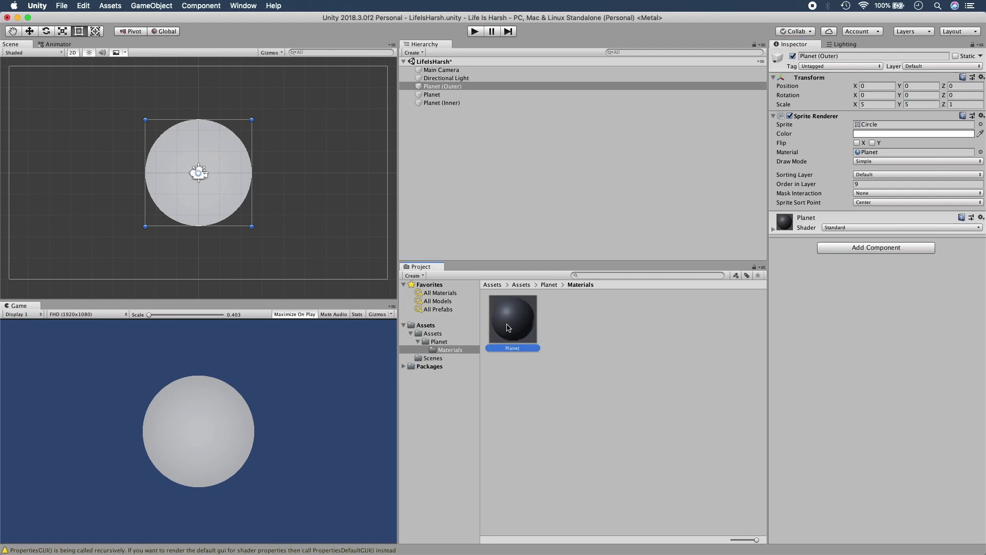
key(super+d)
key(Return)
text(Planet)
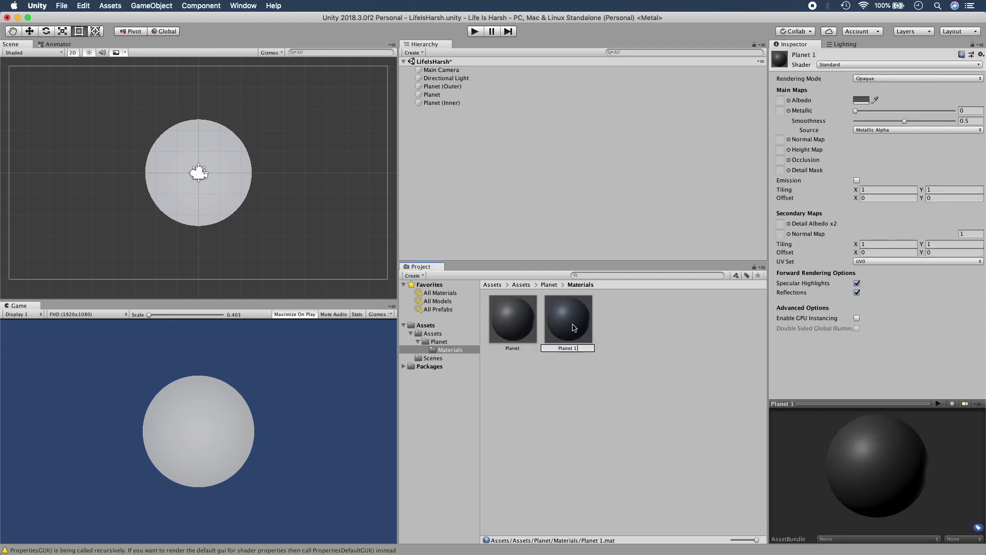
text((Outer))
key(Return)
drag(574, 327, 250, 181)
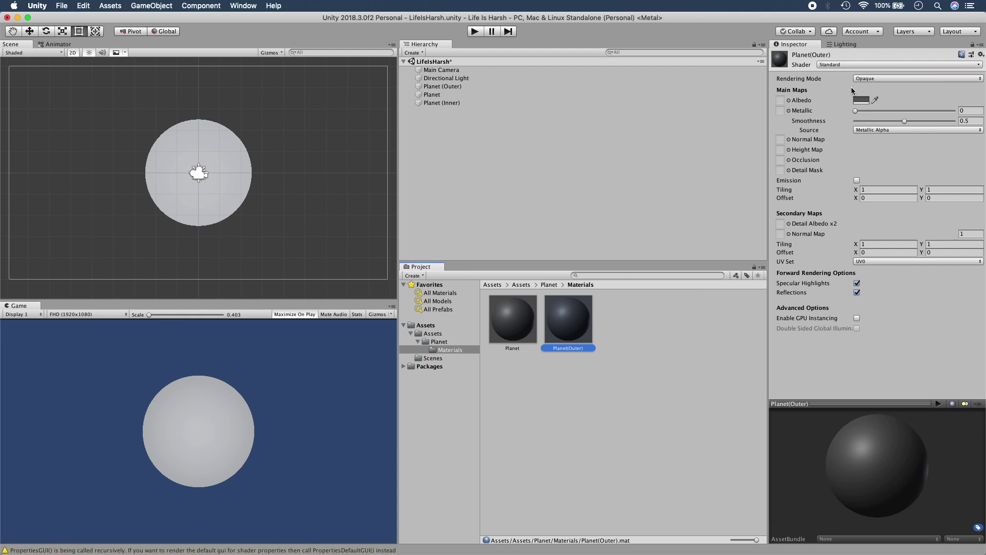
Make the Planet(Outer) material black (000000) with Metallic set to 1
click(862, 100)
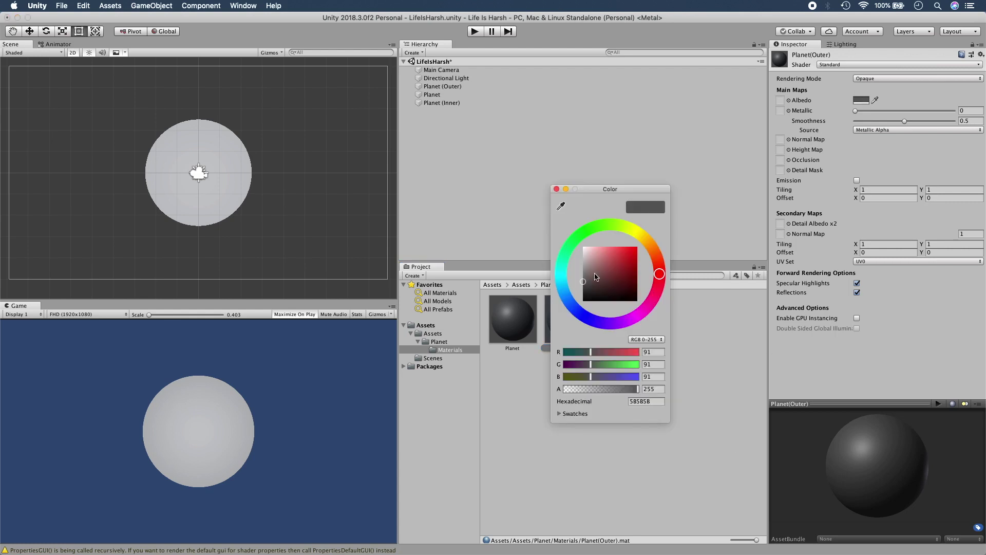
drag(591, 284, 565, 318)
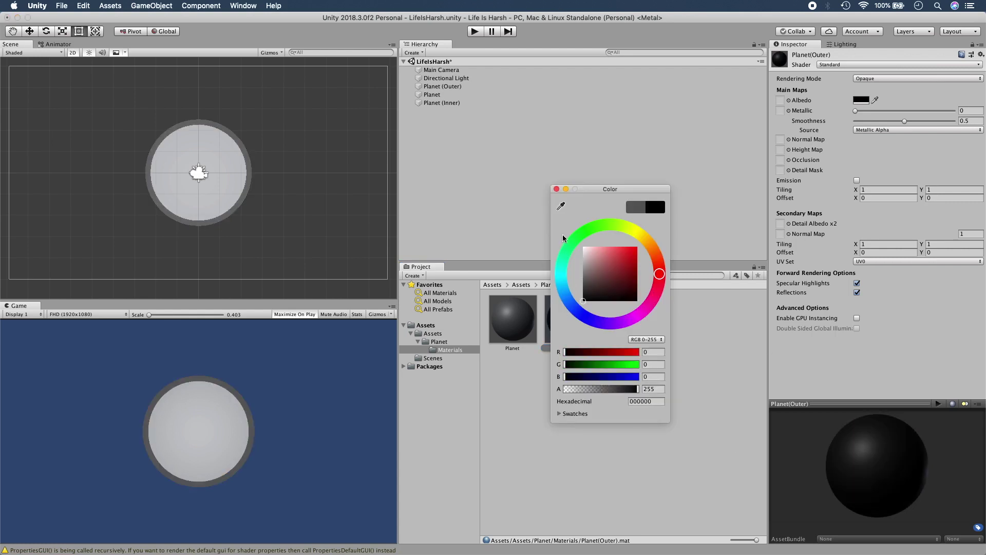
click(556, 189)
drag(861, 114, 956, 111)
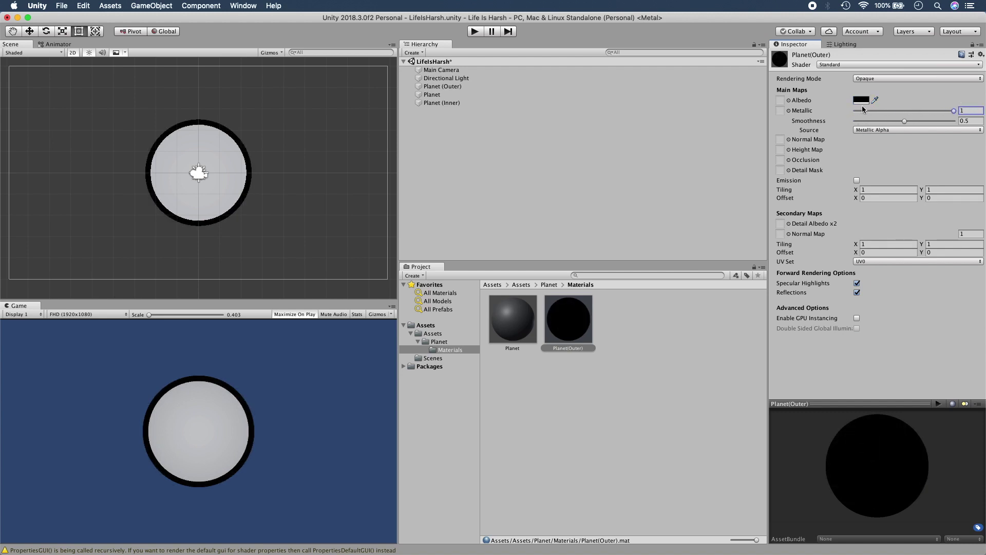
click(507, 85)
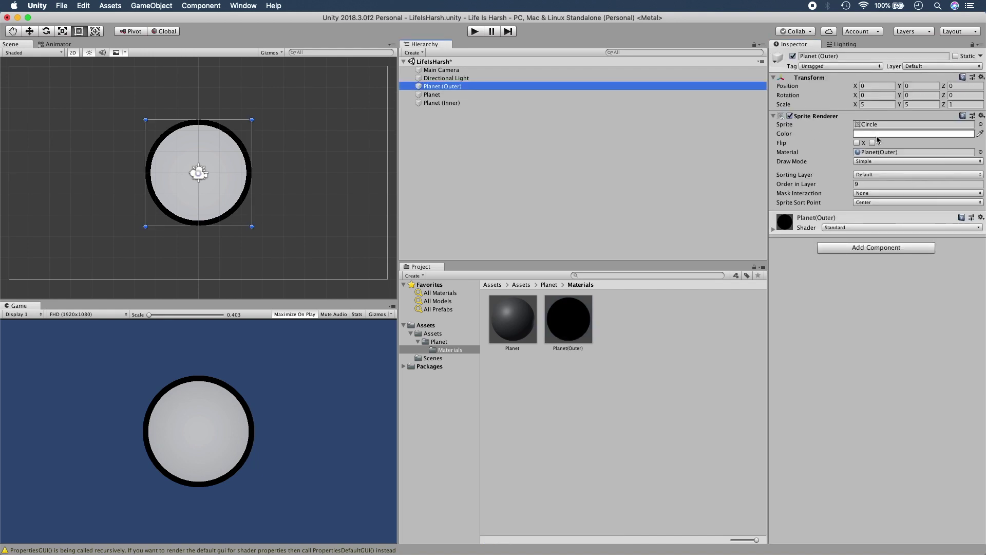
Set Planet (Outer)'s scale to X 4.7 and Y 4.6 for a thin black rim
click(881, 105)
text(4.6)
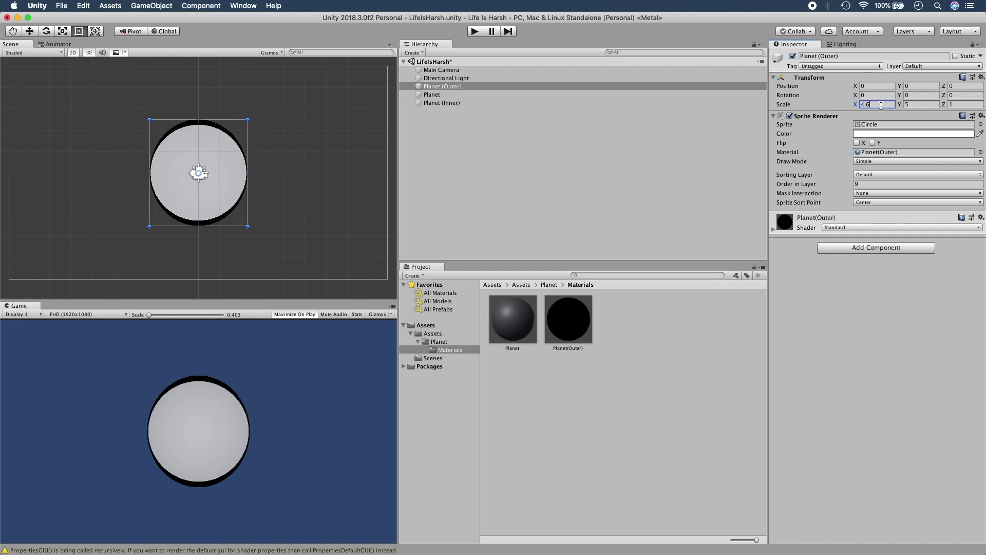
key(Tab)
text(4.6)
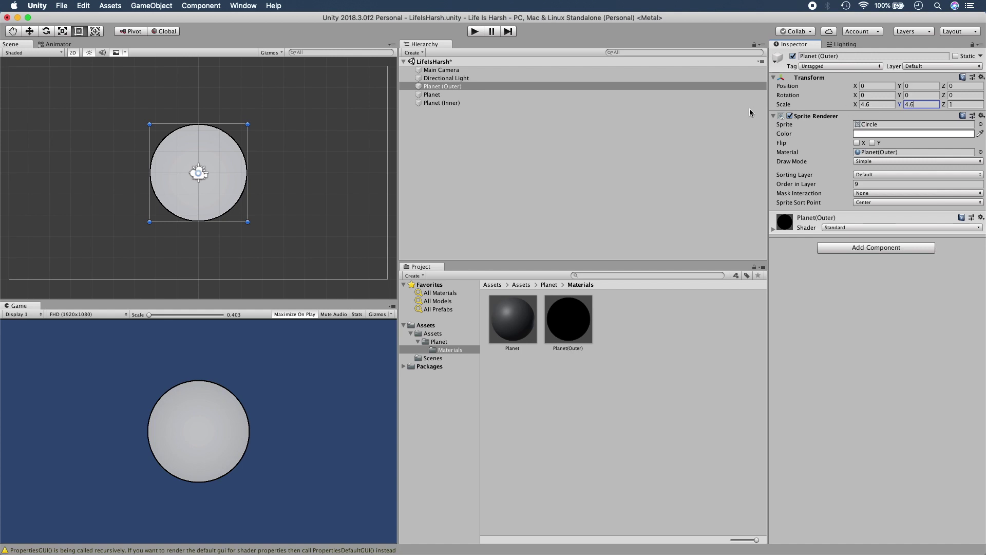
click(874, 104)
text(4.7)
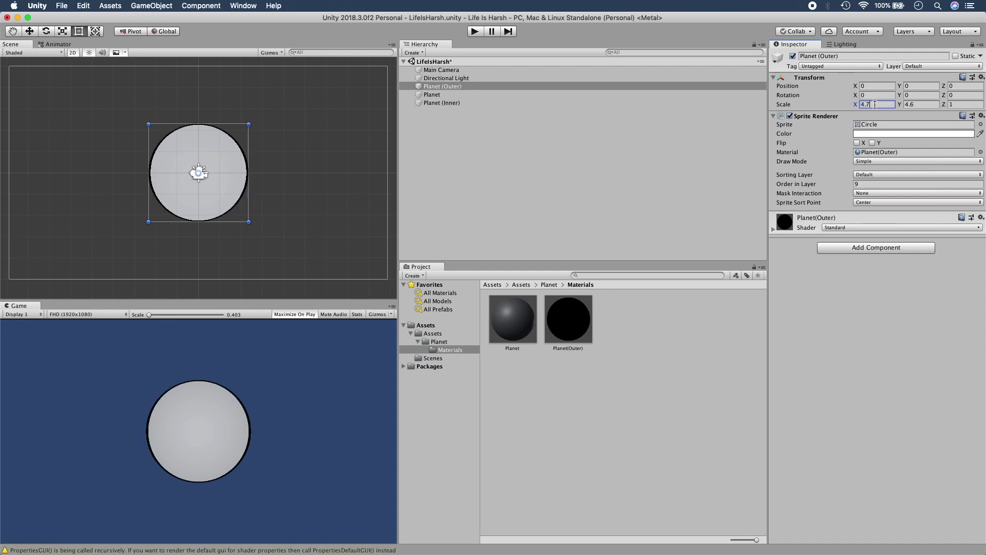
Select Planet (Inner) and set its X scale to 4
click(485, 102)
click(881, 104)
text(4)
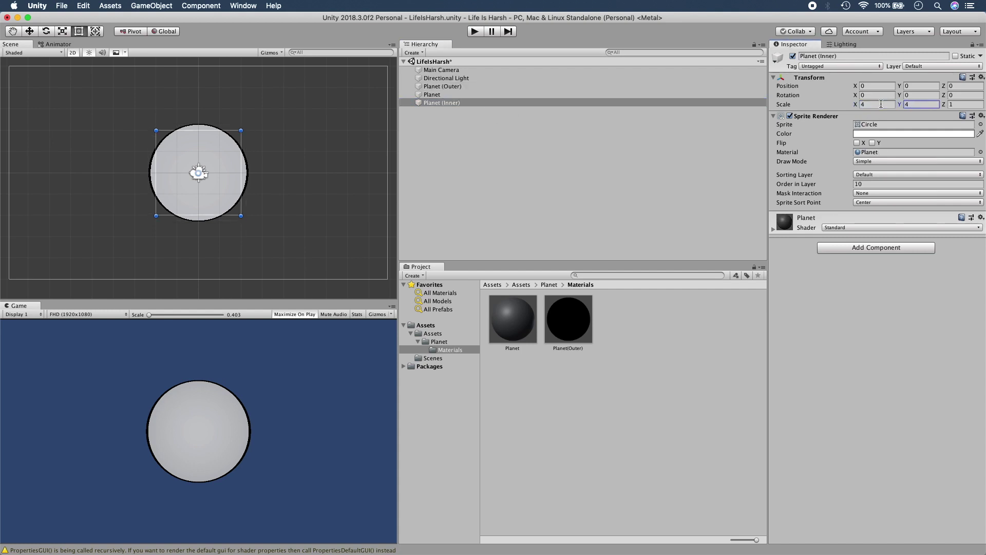
Duplicate the Planet material as 'Planet(Inner)' and apply it to the Planet (Inner) circle
click(527, 324)
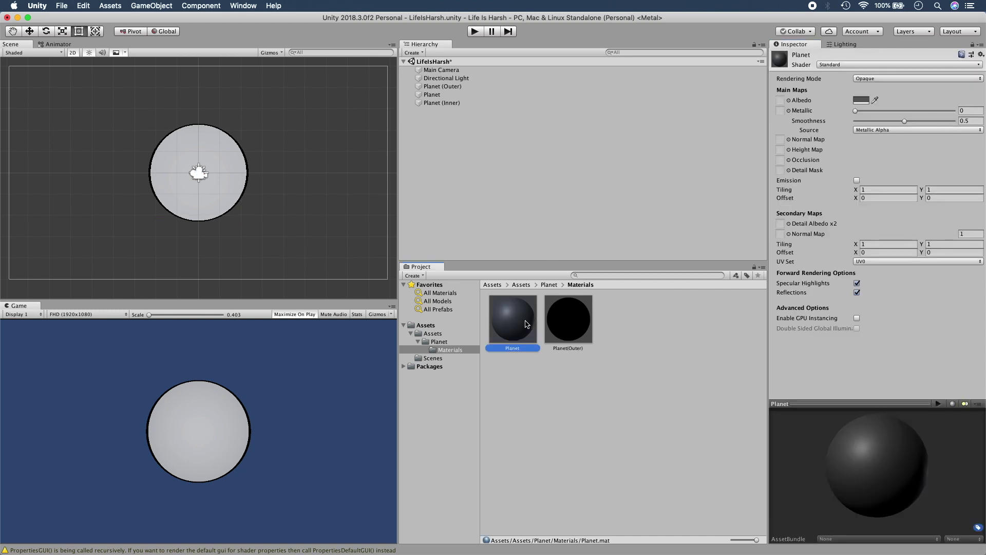
key(super+d)
key(Return)
text(Planet)
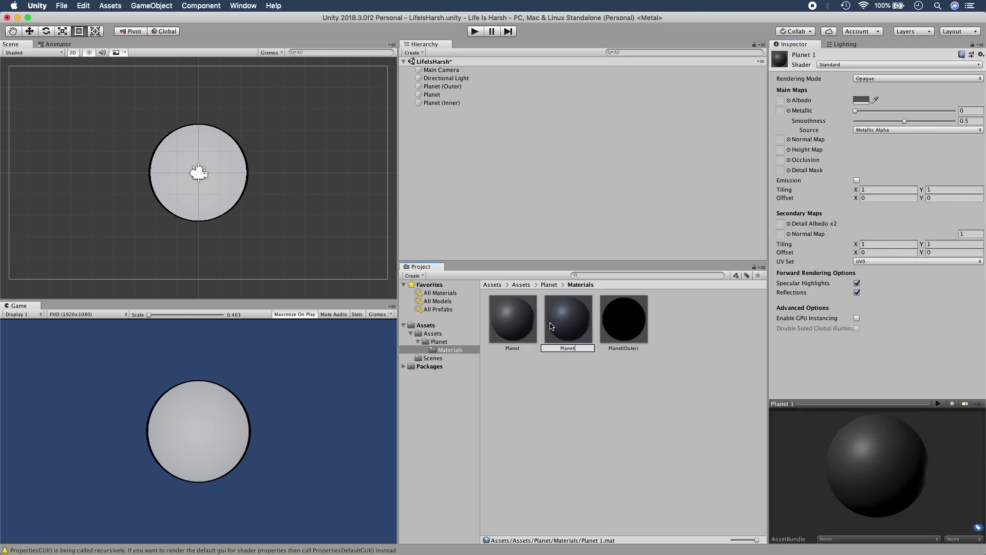
text((Inner))
key(Return)
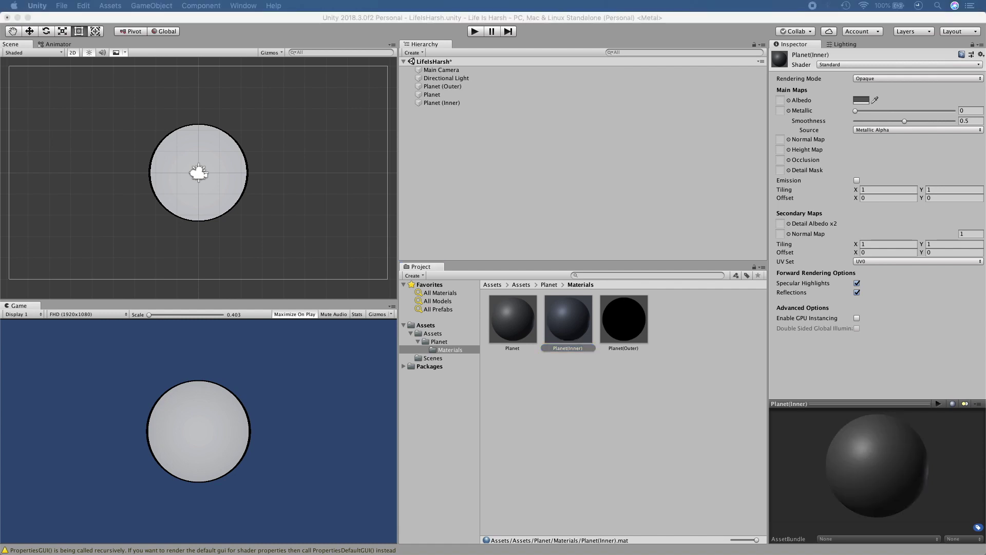
click(630, 451)
click(520, 102)
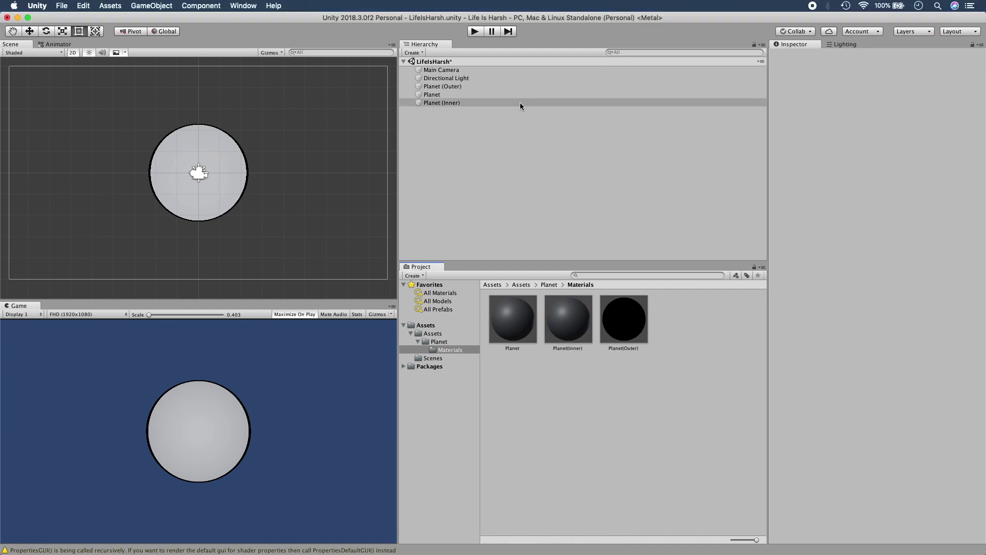
drag(570, 318, 250, 171)
Set the Planet(Inner) material's albedo colour to mid grey RGB 120, 120, 120
click(580, 315)
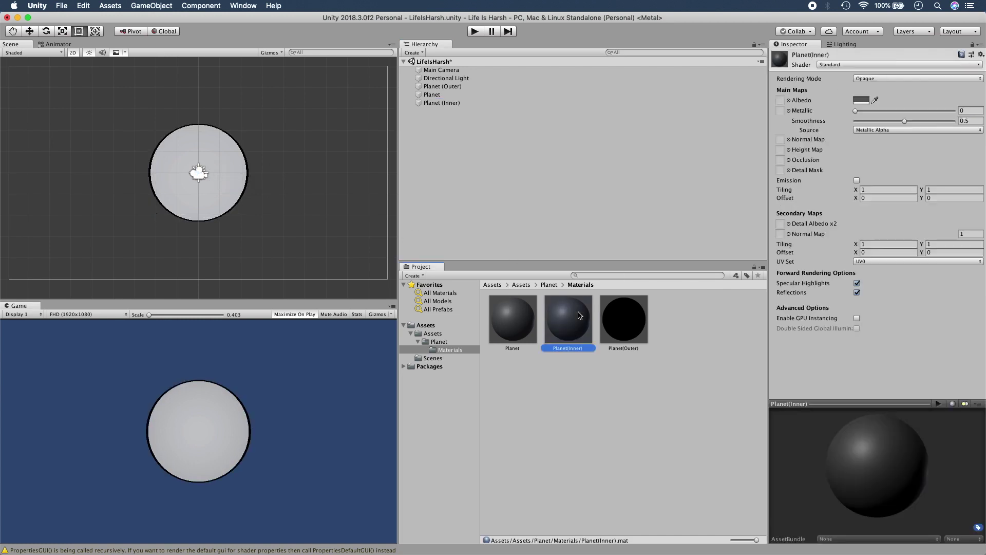
click(861, 100)
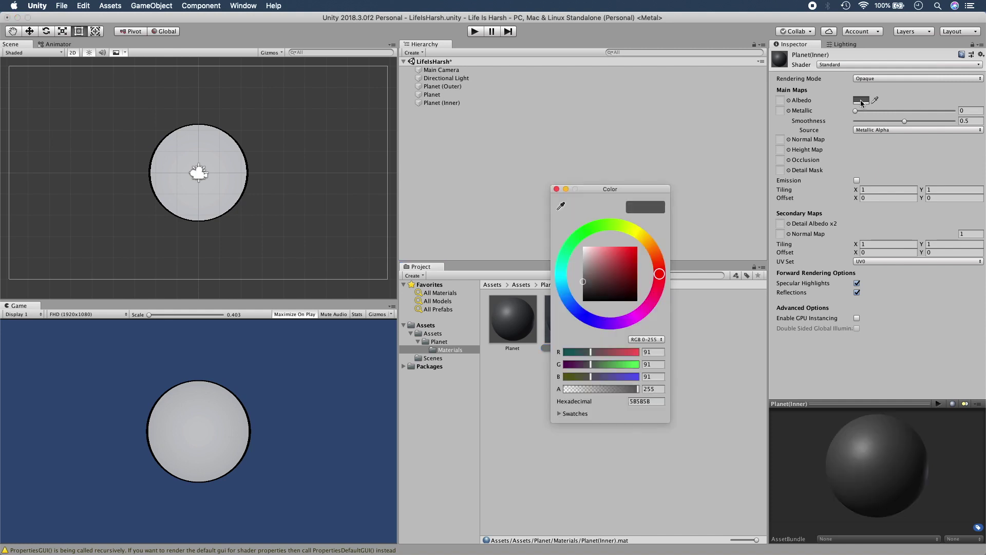
drag(586, 283, 583, 278)
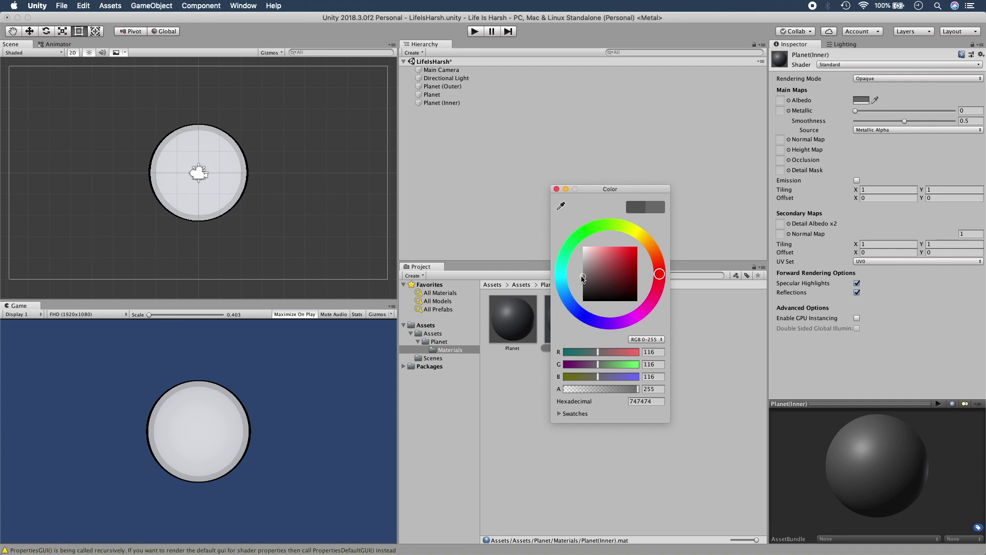
click(663, 352)
text(120)
key(Tab)
text(120)
key(Tab)
text(120)
click(556, 189)
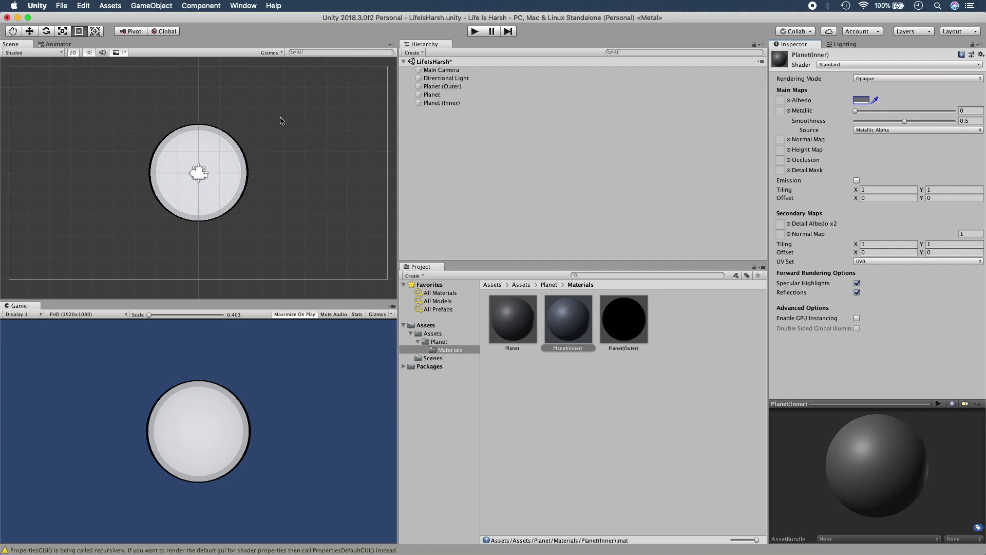
click(476, 32)
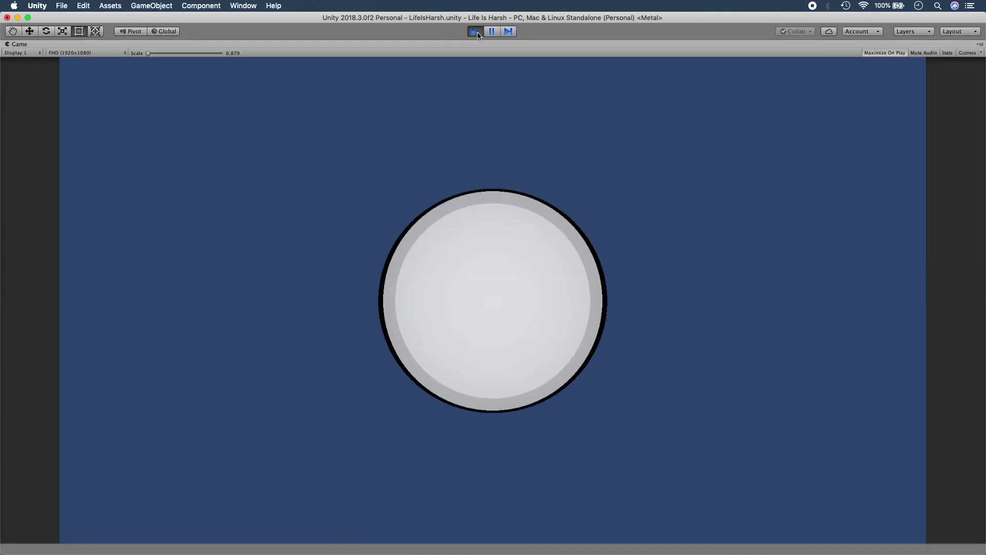
click(477, 32)
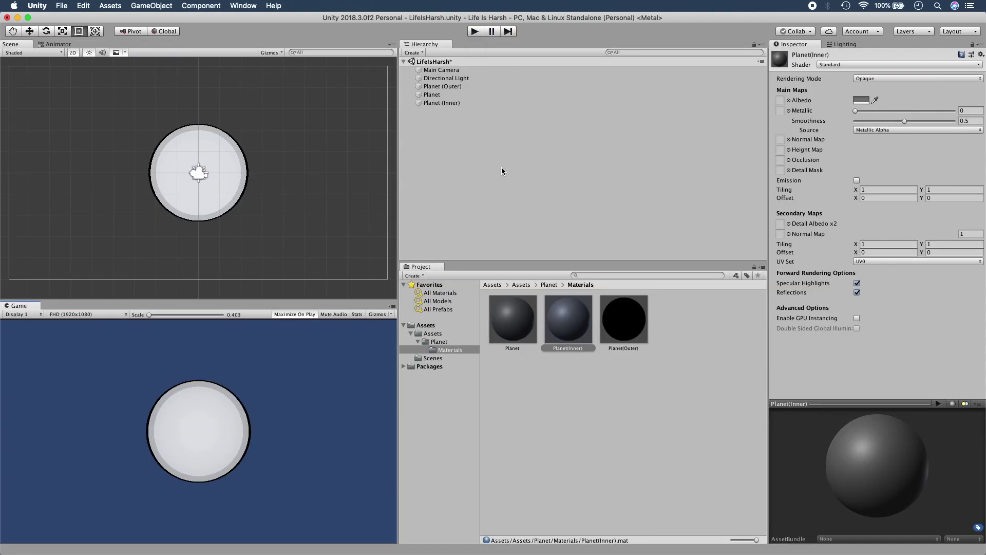
Duplicate Planet (Outer) and move the copy directly above the original in the hierarchy
click(486, 135)
click(489, 91)
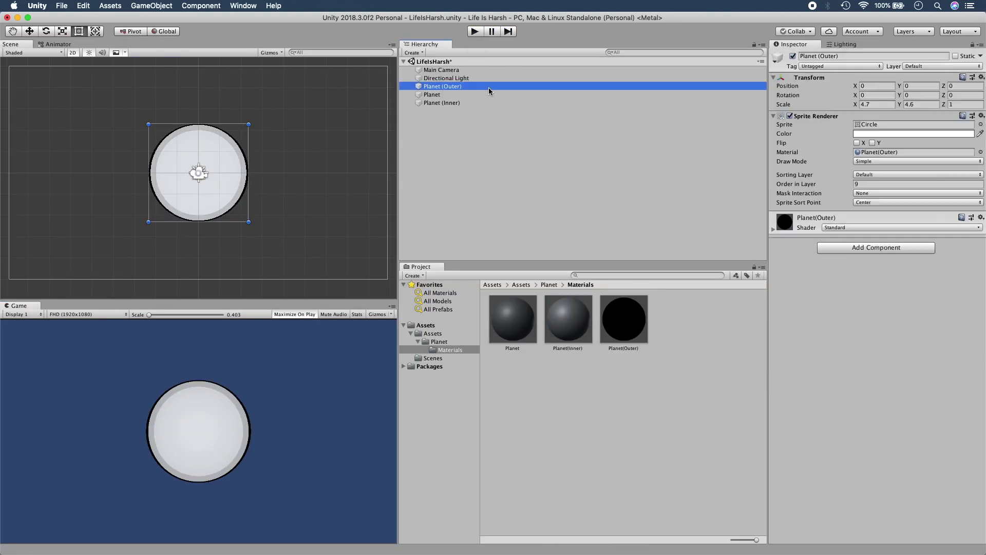
key(super+d)
drag(482, 110, 481, 84)
click(482, 84)
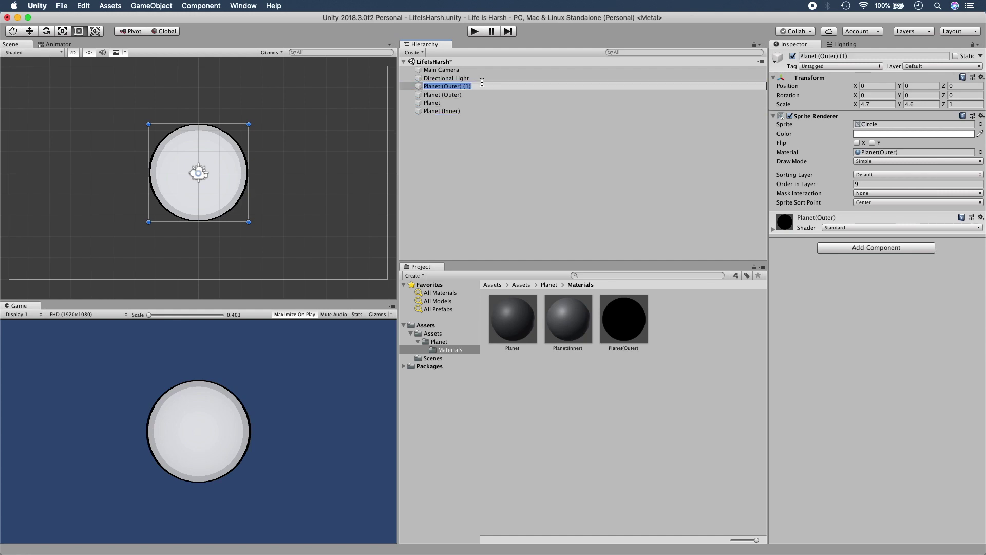